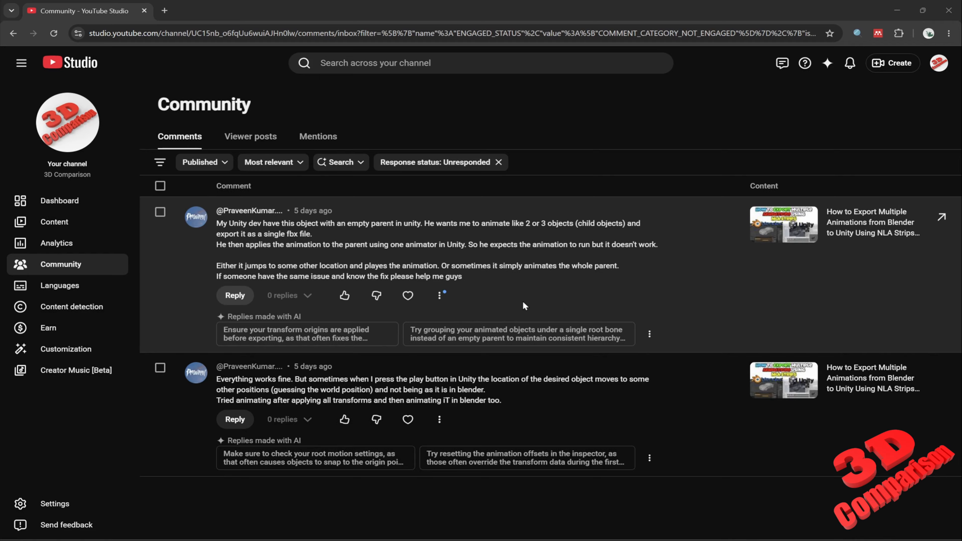
Switch to Blender and move the car scene's timeline to frame 1.
mouse_move(656, 540)
click(666, 512)
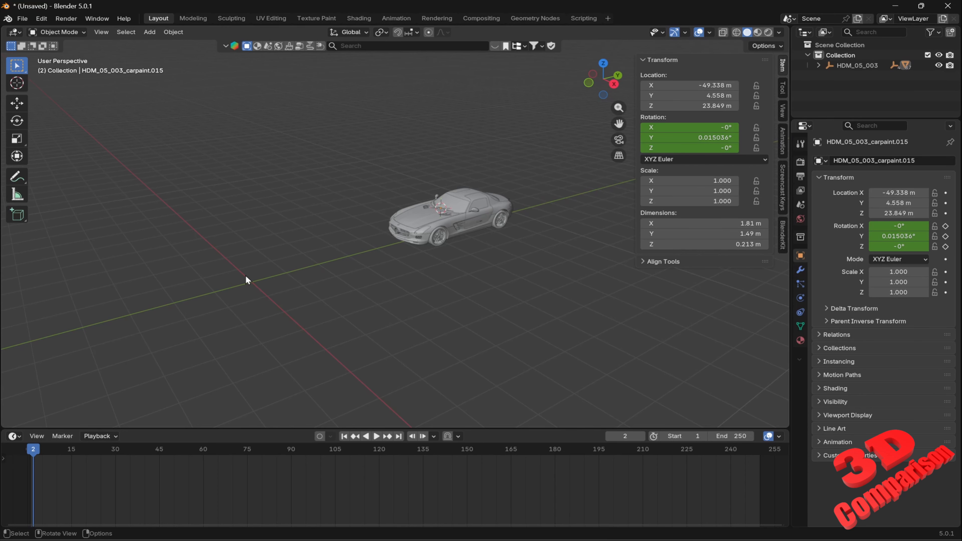
drag(246, 276, 259, 288)
mouse_move(33, 453)
mouse_down()
mouse_move(233, 444)
mouse_move(30, 457)
mouse_up()
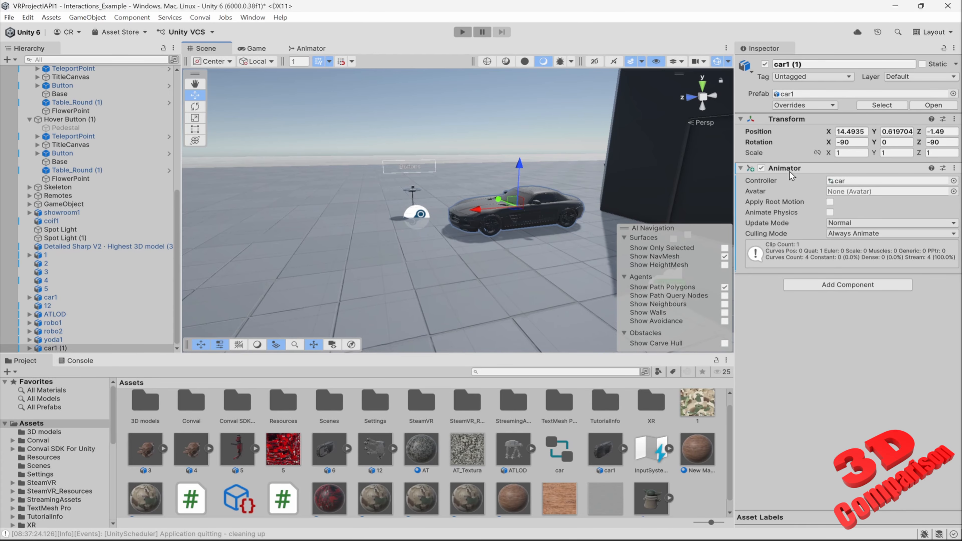
click(847, 285)
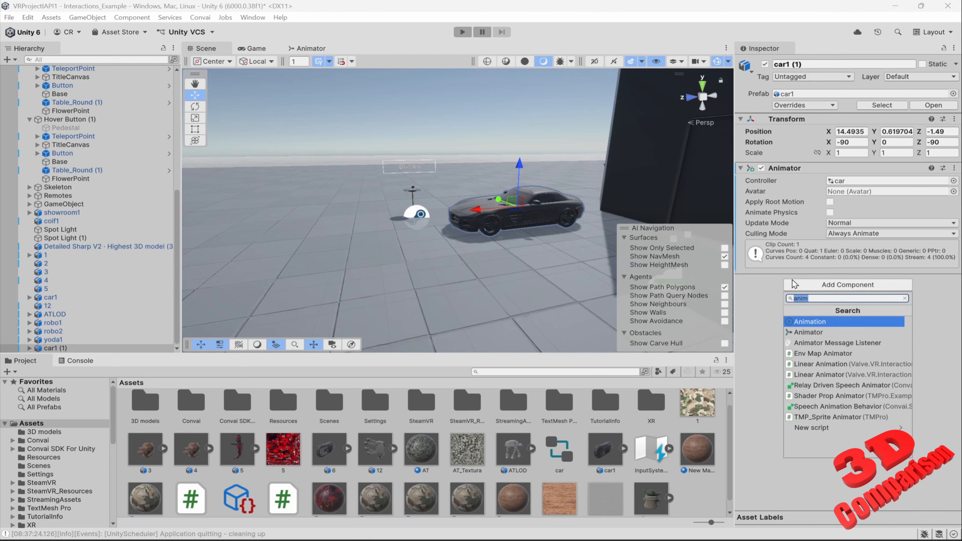
key(BackSpace)
text(ANIM)
click(542, 259)
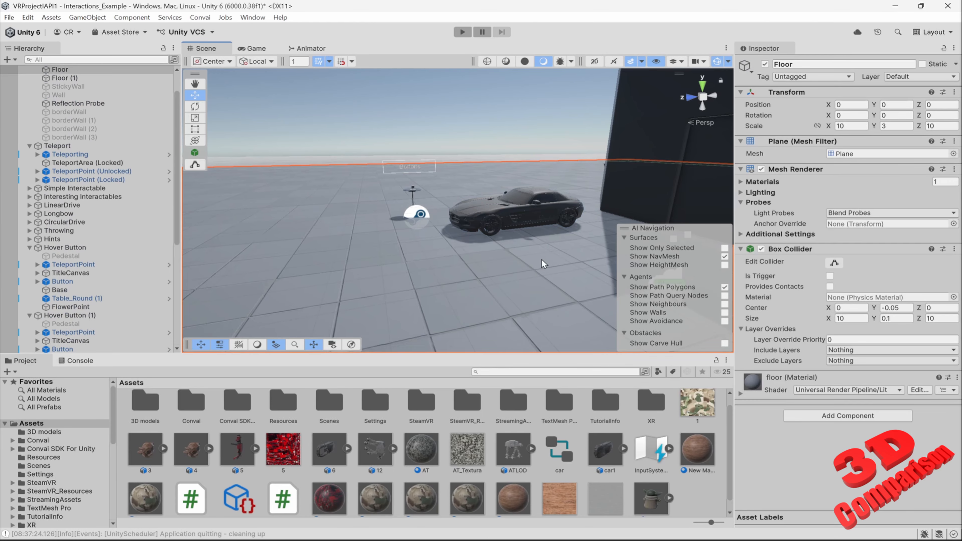
Create an empty parent object for car1 (1), keeping the default name.
click(509, 219)
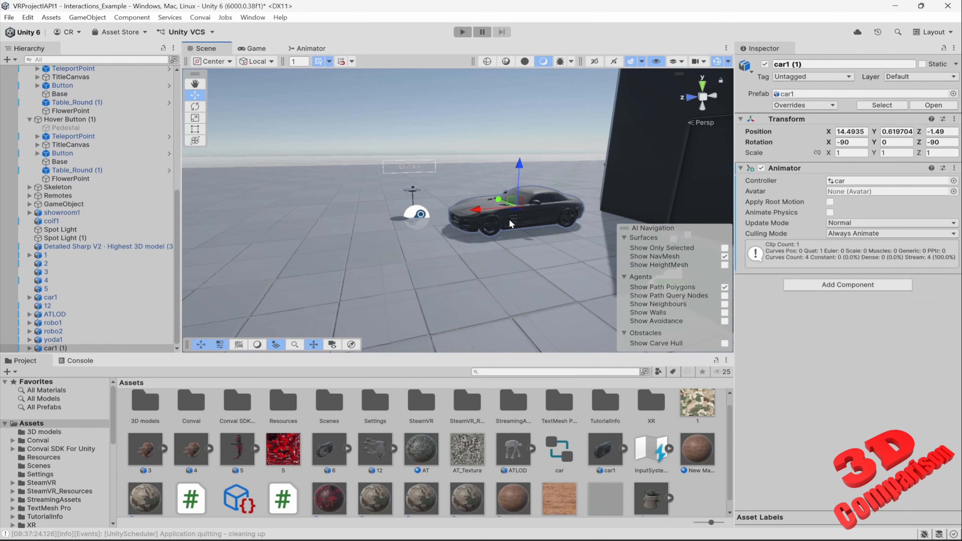
right_click(55, 348)
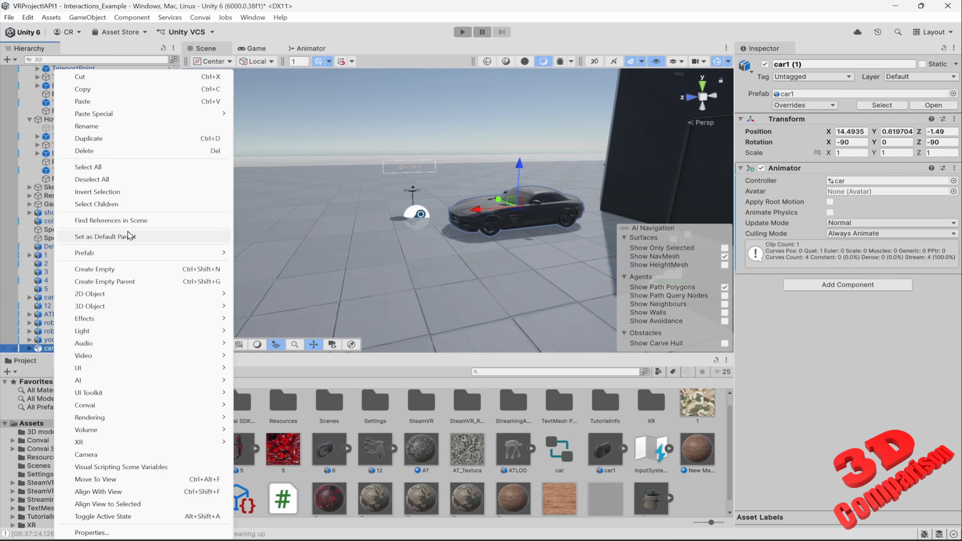
click(126, 283)
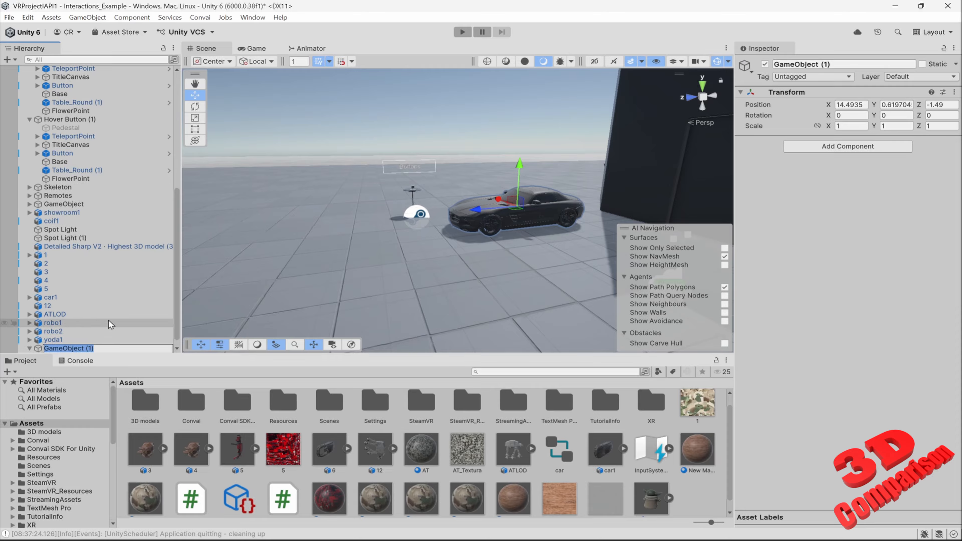
key(Return)
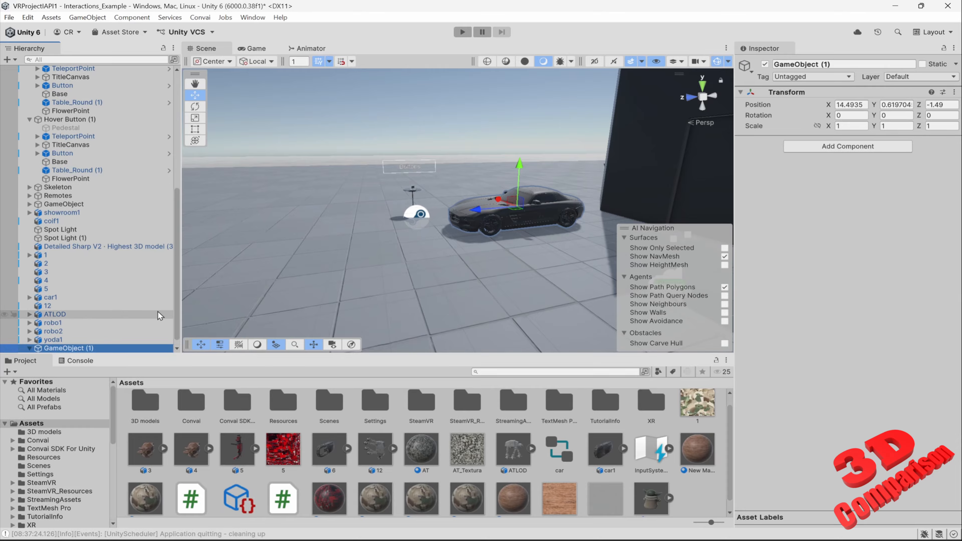
Expand the car1 model asset and preview its Door animation clip.
click(624, 449)
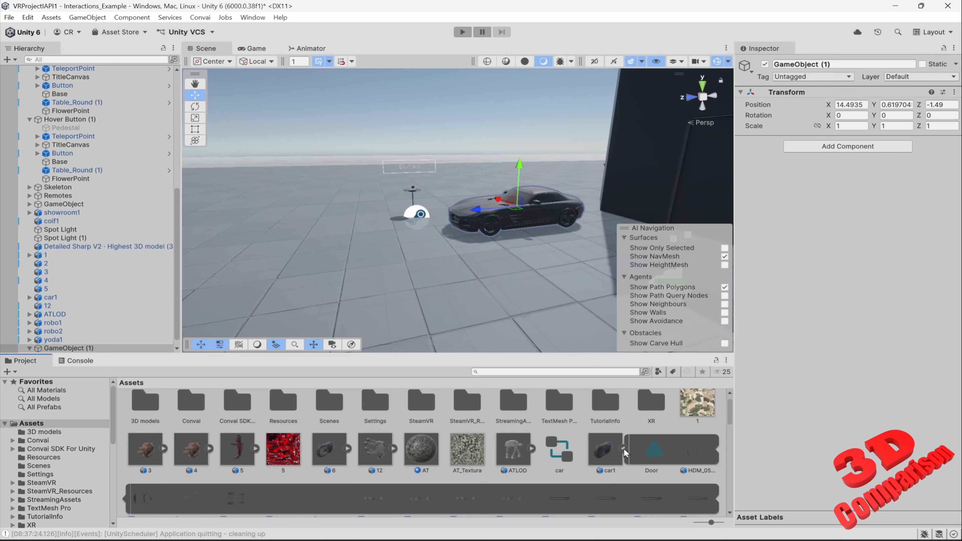
click(611, 452)
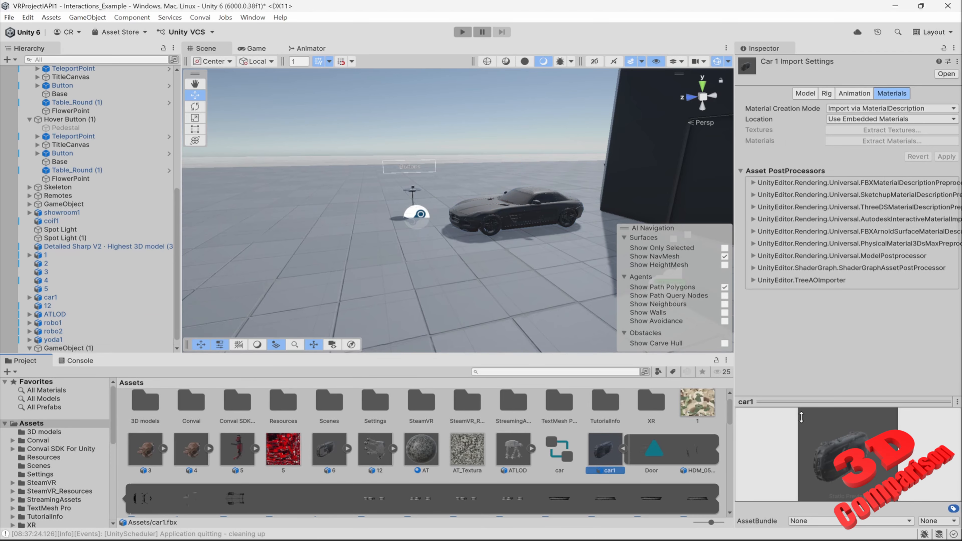
click(682, 447)
click(742, 413)
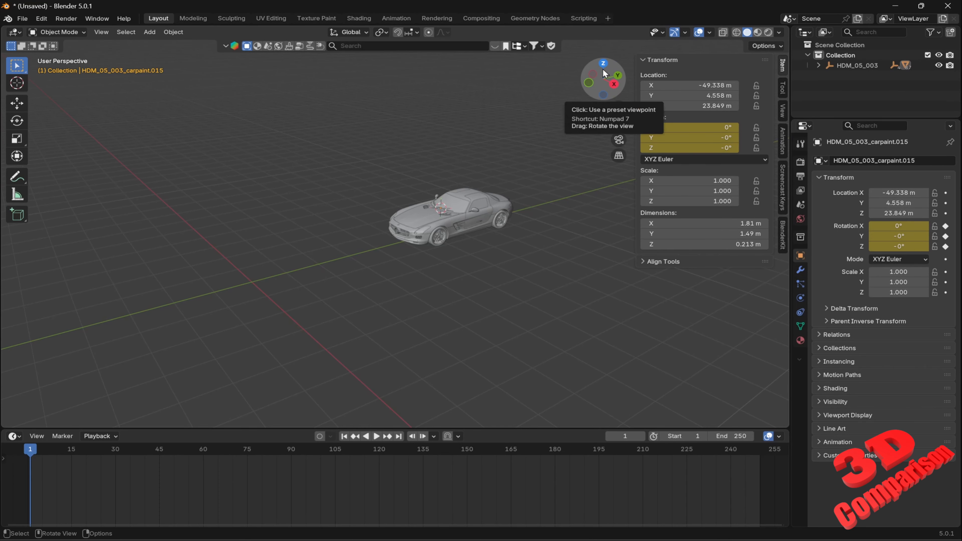
Return to Unity and preview the Hood animation clip contained in the car1 model asset.
click(521, 540)
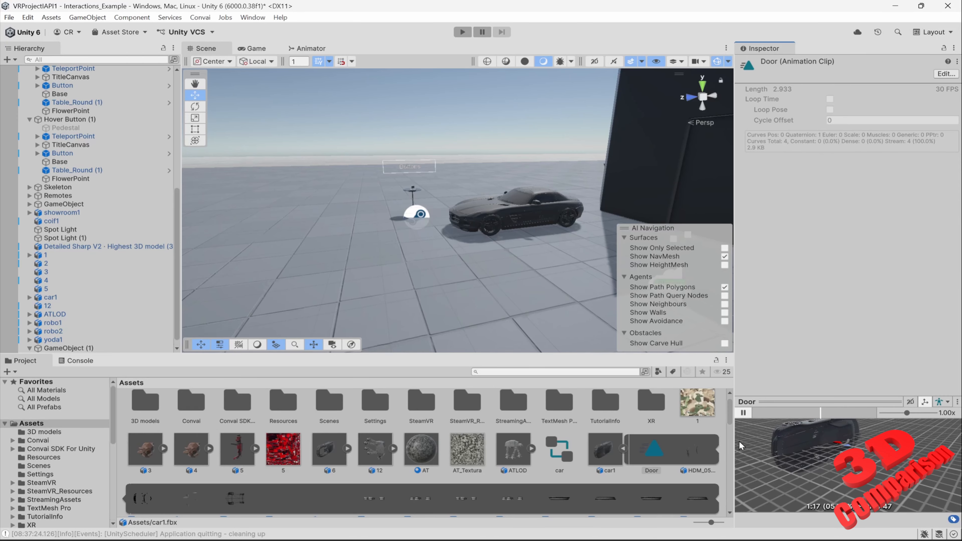
click(623, 450)
click(623, 450)
scroll(606, 471, down, 5)
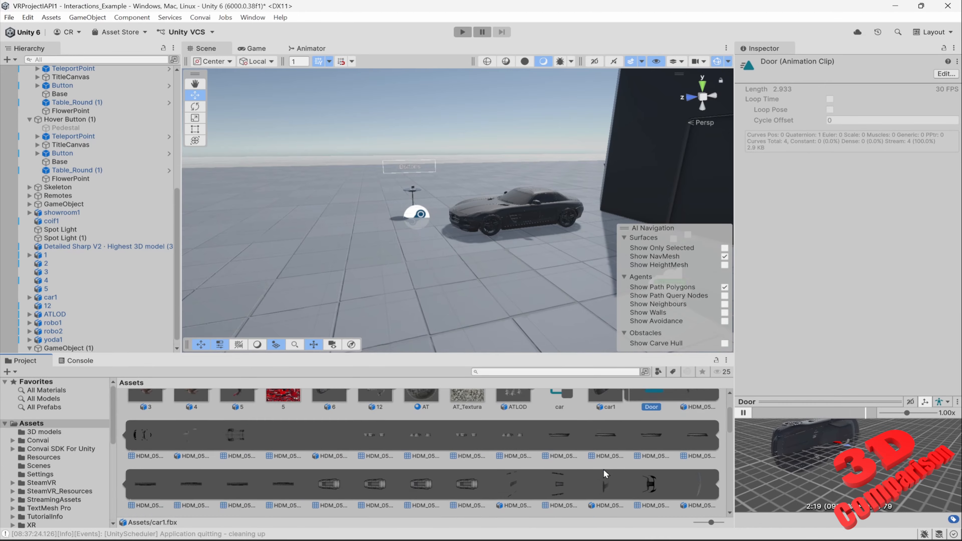
scroll(556, 470, down, 5)
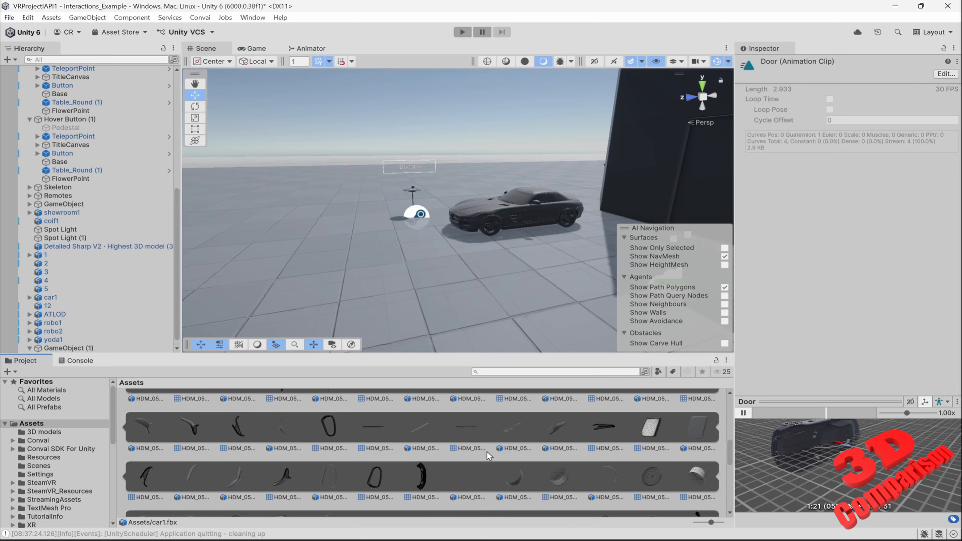
scroll(452, 468, down, 5)
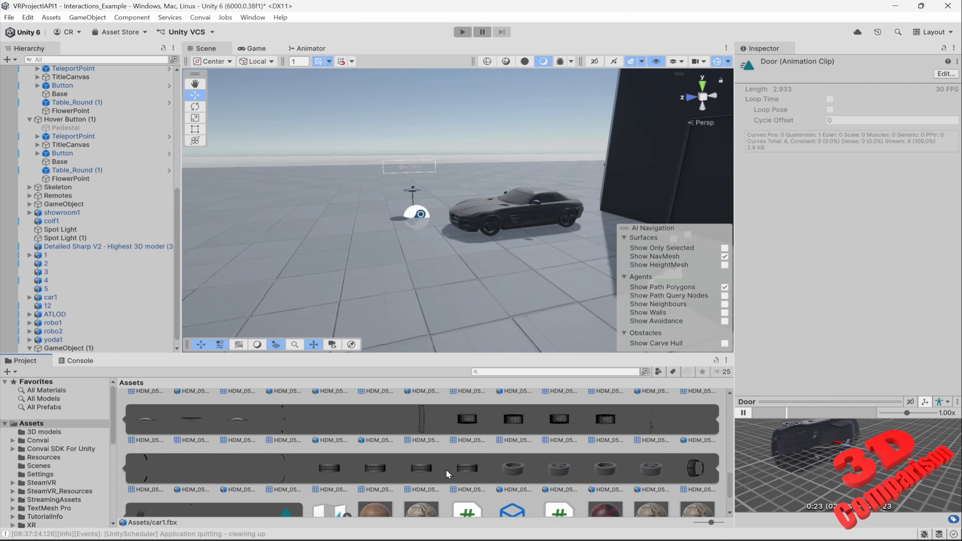
click(284, 461)
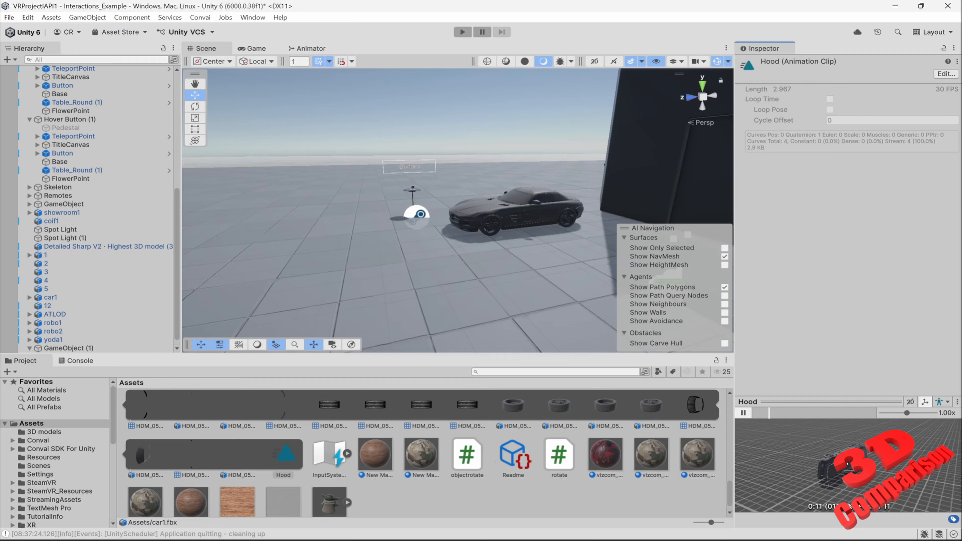
click(743, 413)
Open the car controller's Animator graph and move the open_door state up, closer beneath New State.
scroll(527, 213, up, 5)
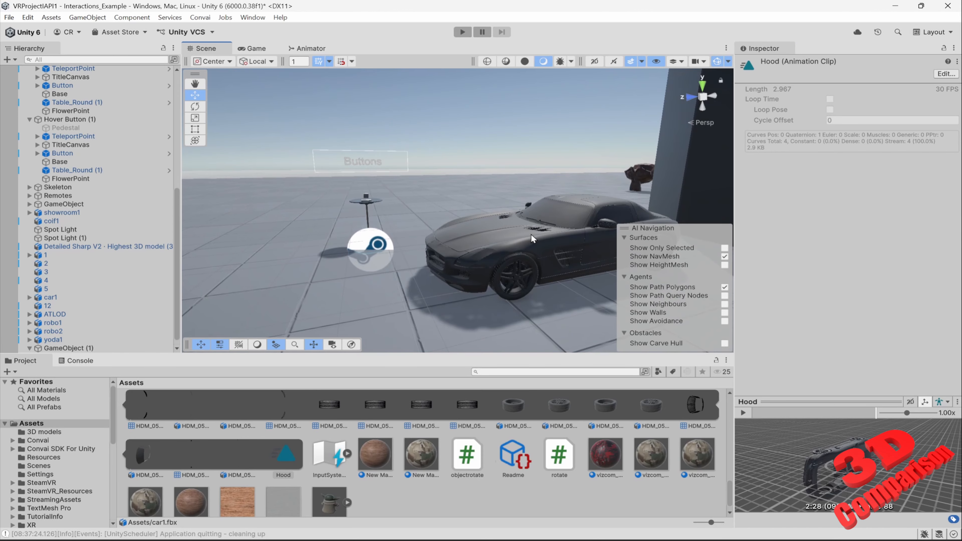
click(319, 50)
click(515, 206)
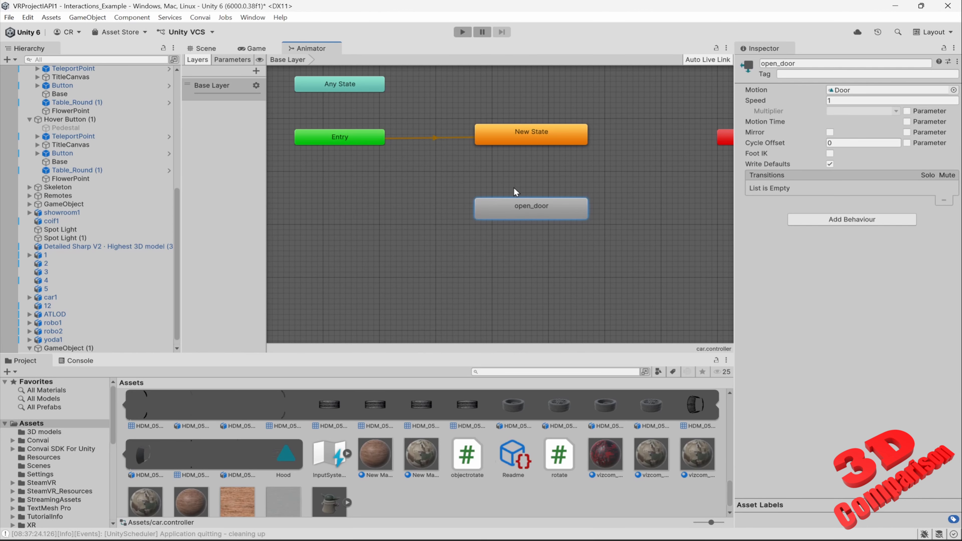
drag(531, 209, 544, 176)
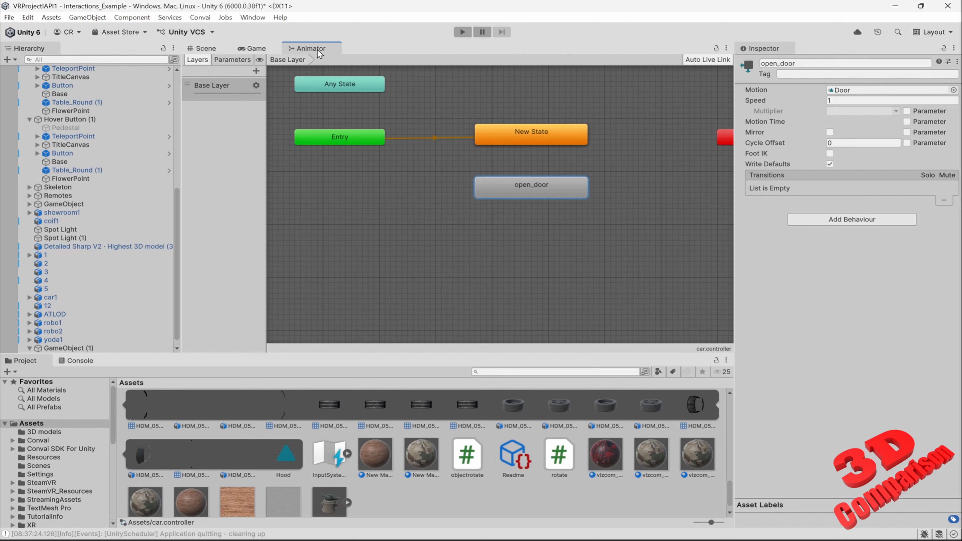
click(520, 127)
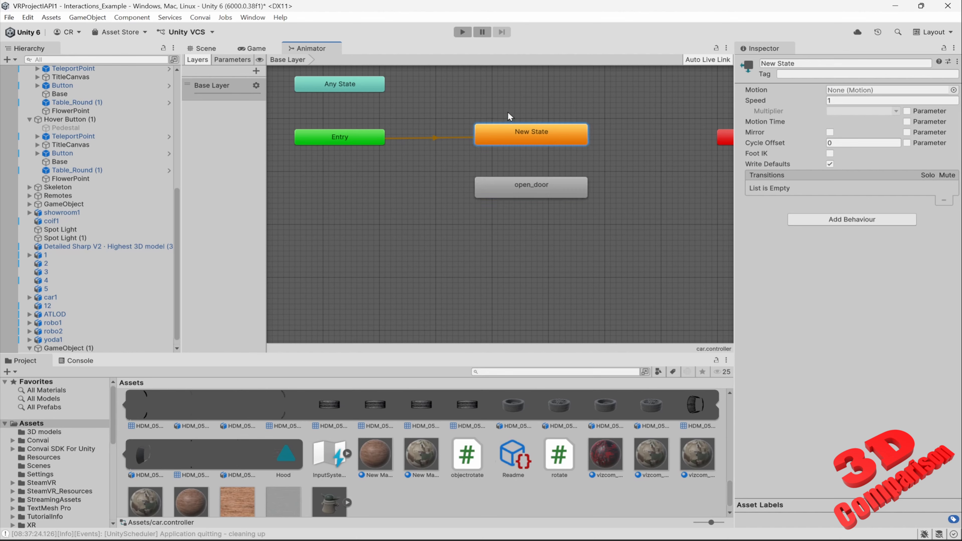
right_click(498, 105)
mouse_move(510, 99)
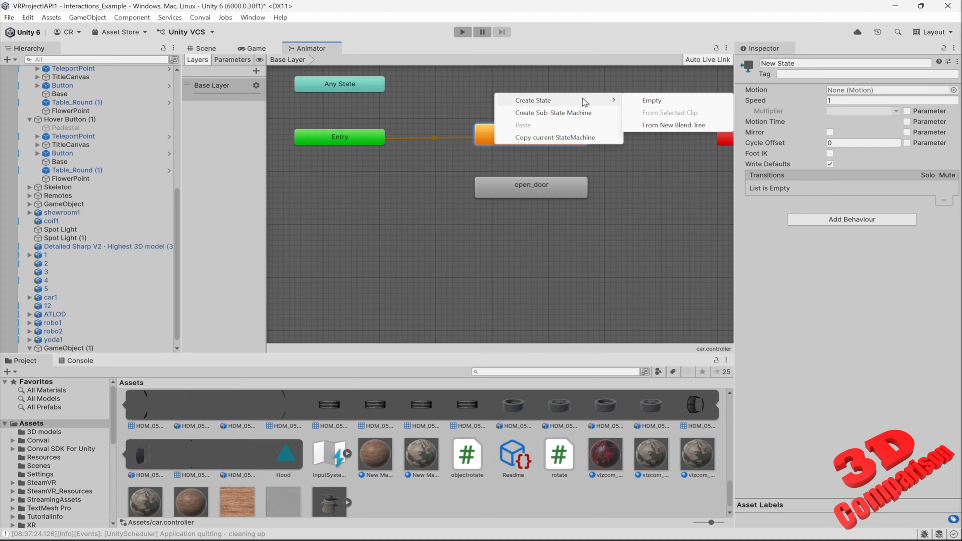
click(361, 198)
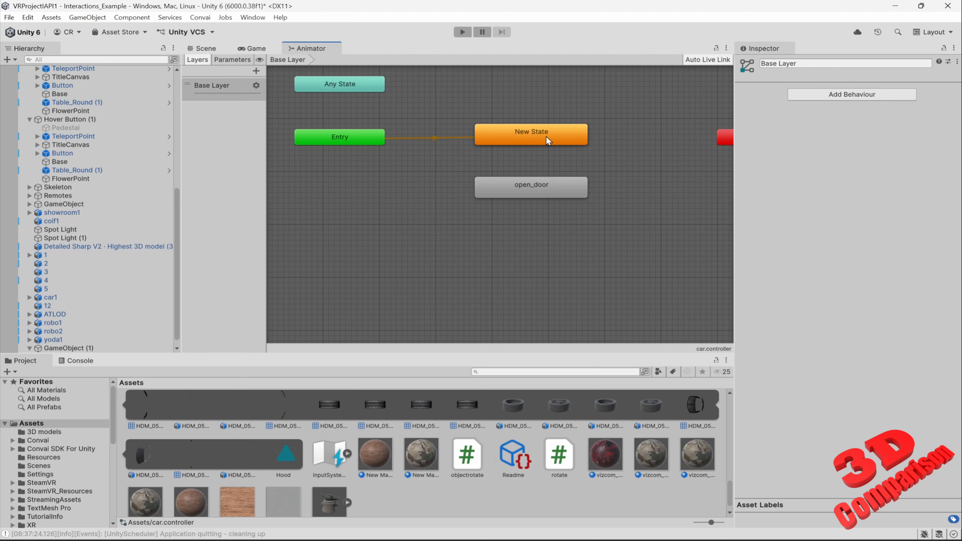
Run the scene, move the camera around the car to check its door animation, and stop the playback.
click(210, 52)
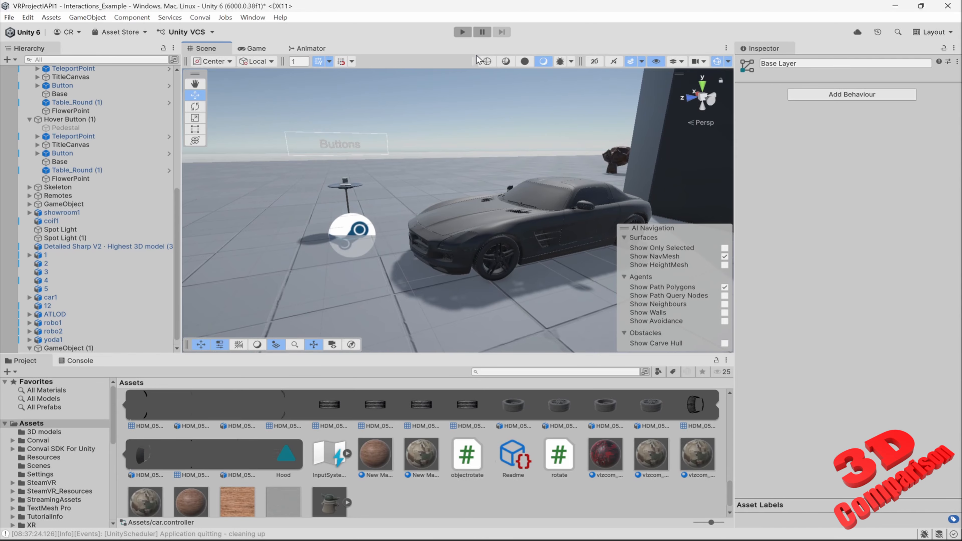
click(462, 32)
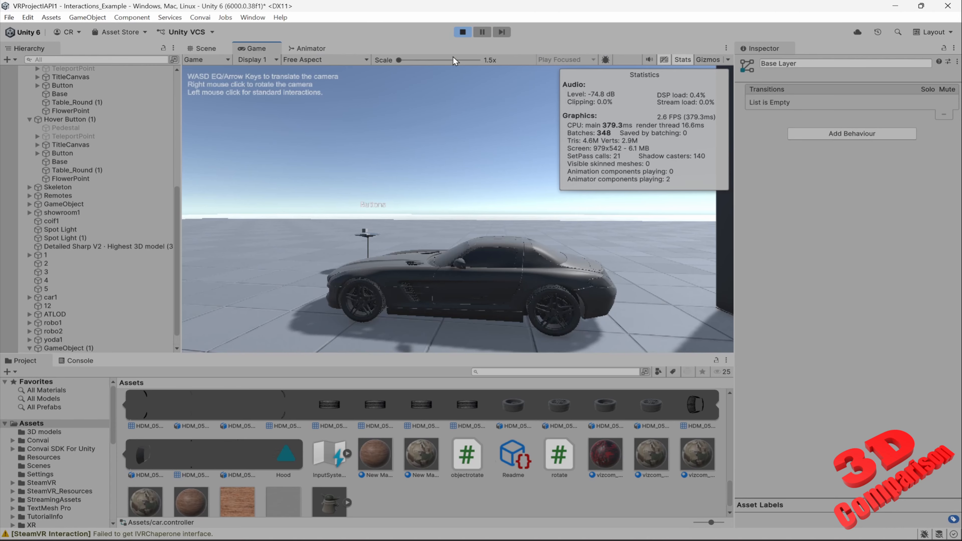
right_drag(469, 232, 572, 251)
key(w)
key(a)
key(a)
key(s)
right_drag(392, 223, 464, 221)
key(w)
key(d)
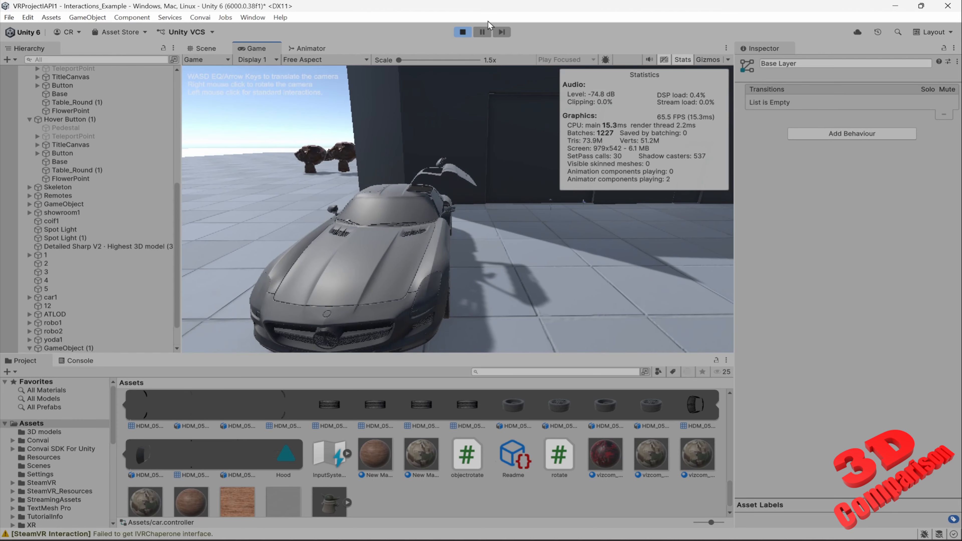
click(462, 31)
Move the child object car1 (1) away from its parent's origin to a Z position of about 7.64.
click(557, 234)
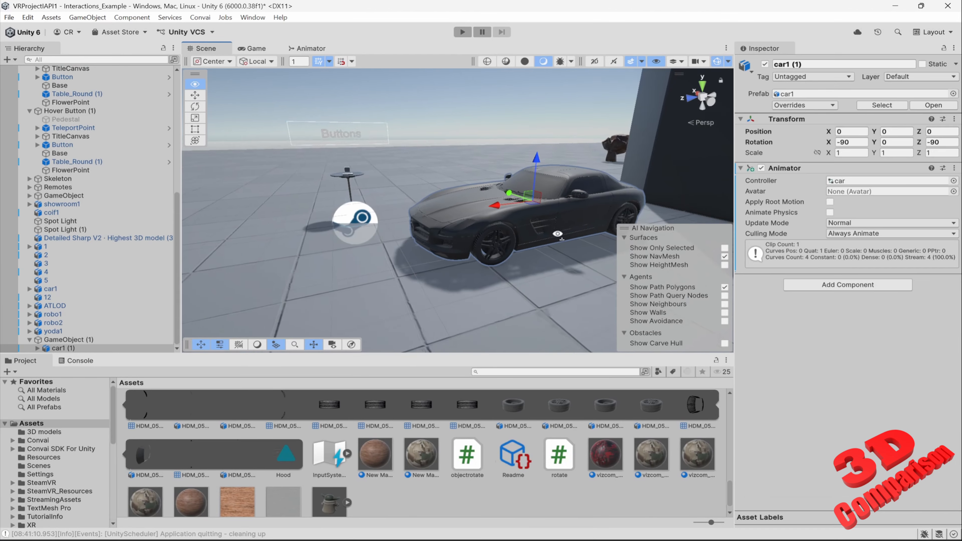
right_drag(558, 234, 556, 234)
key(s)
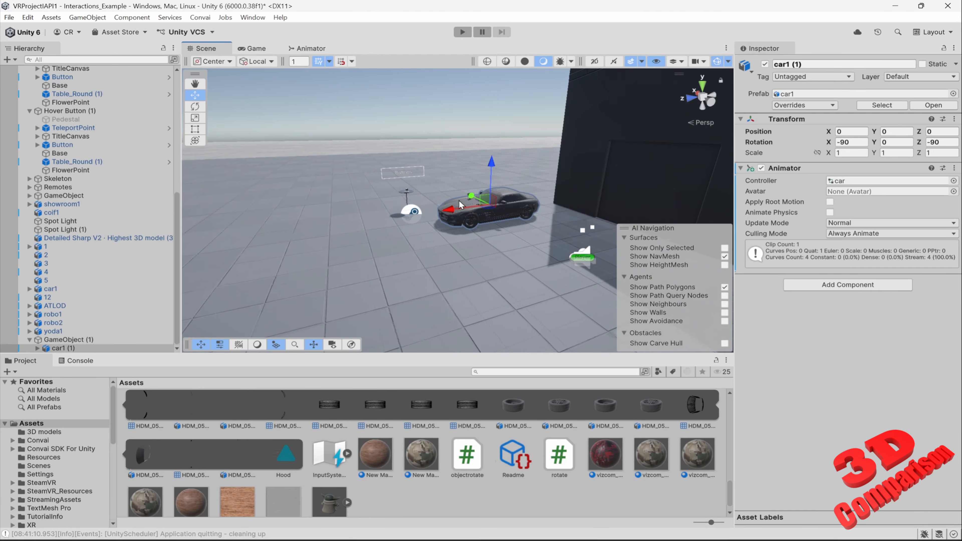
drag(464, 213, 258, 239)
Run the scene, trigger the door animation with the table button, view the relocated car from several sides, and stop the playback.
click(462, 32)
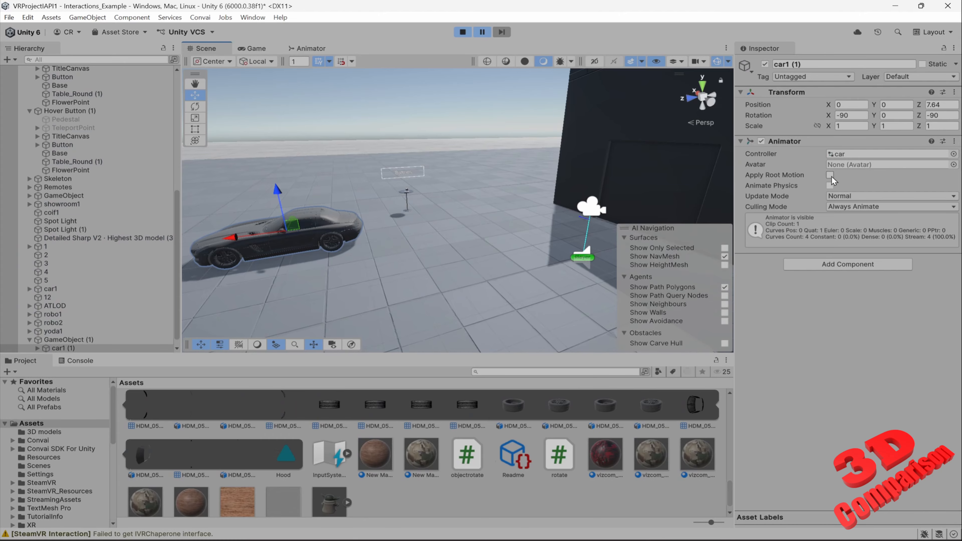
click(481, 33)
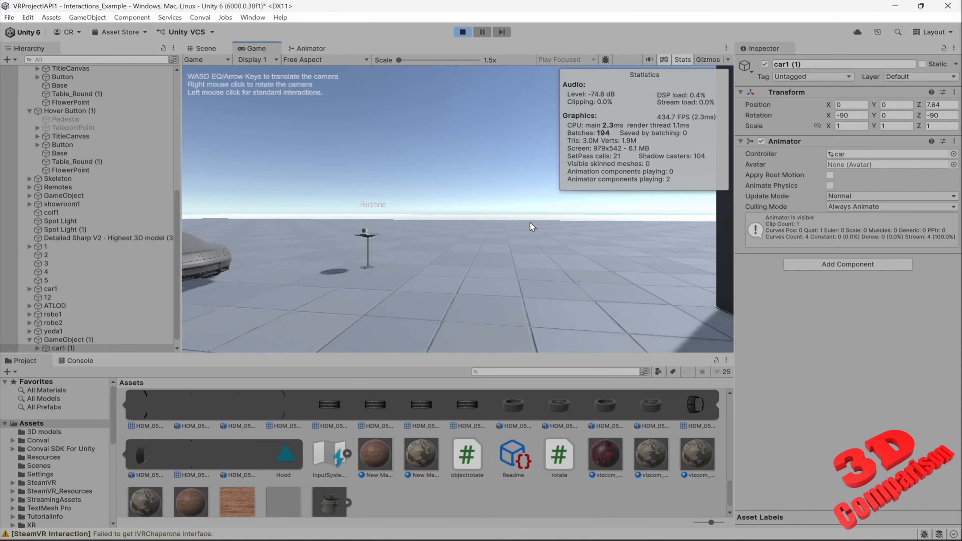
right_drag(494, 246, 334, 257)
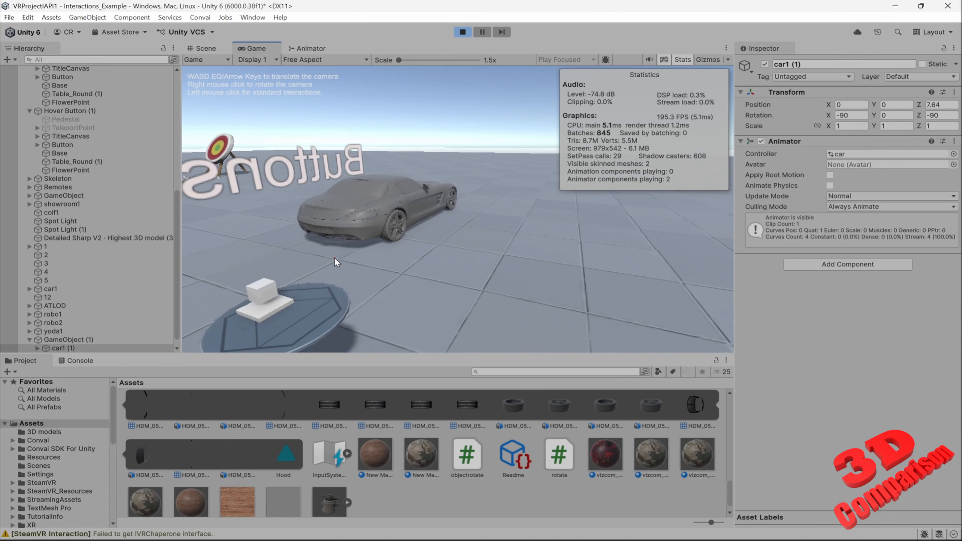
click(282, 304)
key(a)
key(w)
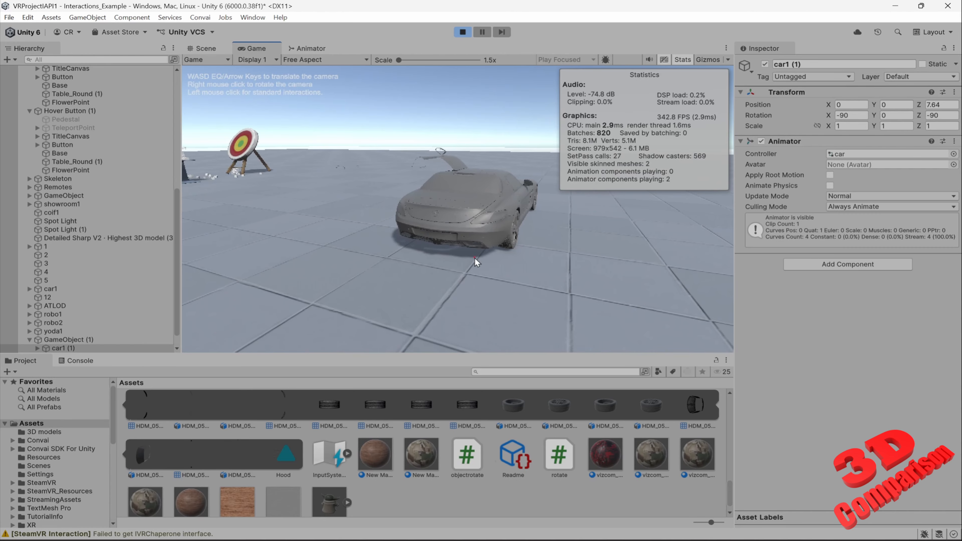
key(a)
right_drag(474, 257, 575, 255)
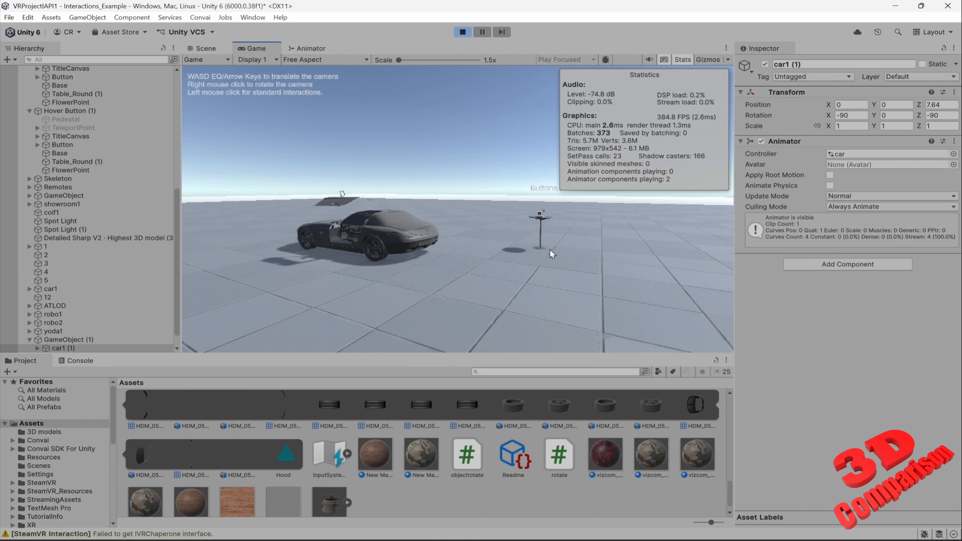
click(462, 32)
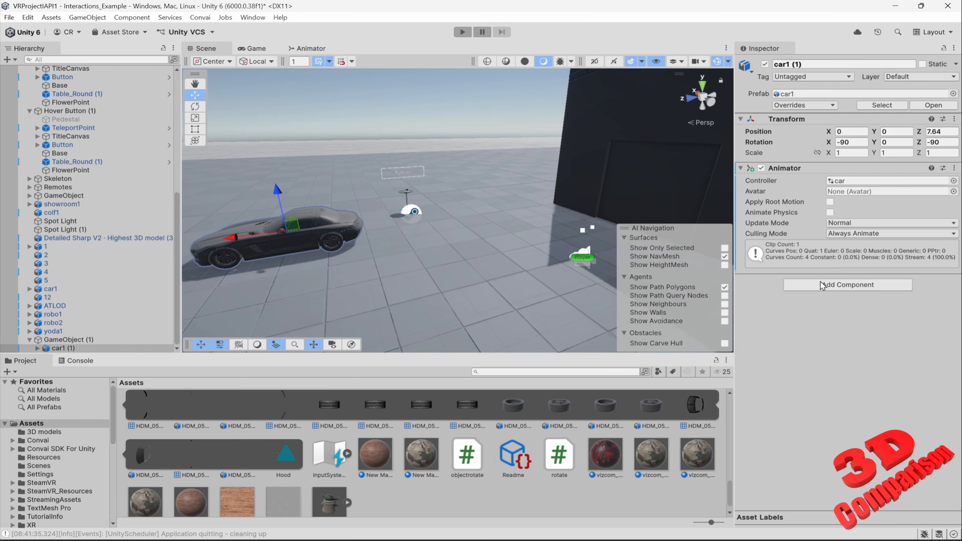
Add an Animation component to car1 (1).
click(838, 287)
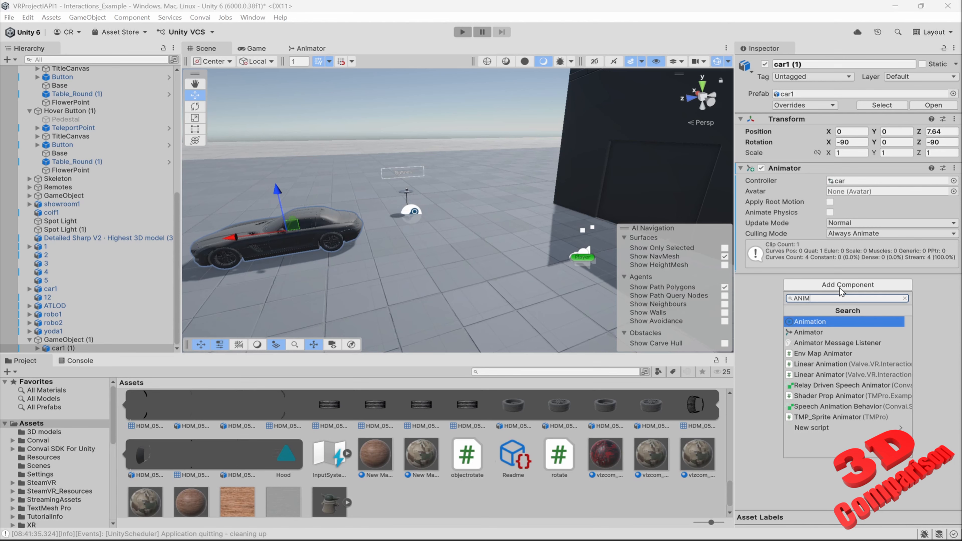
click(816, 323)
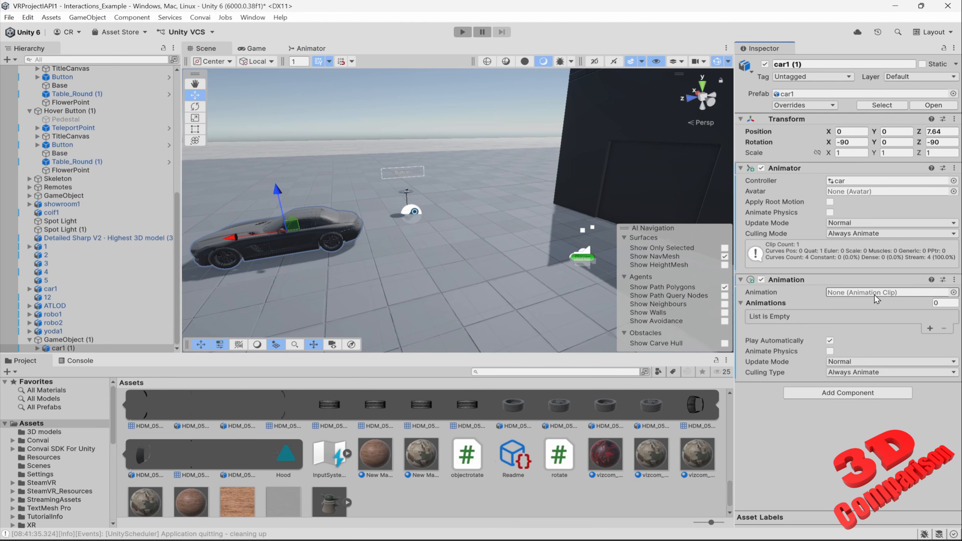
Add two elements to the Animation component's Animations list and assign the Hood clip to Element 1.
scroll(540, 461, up, 5)
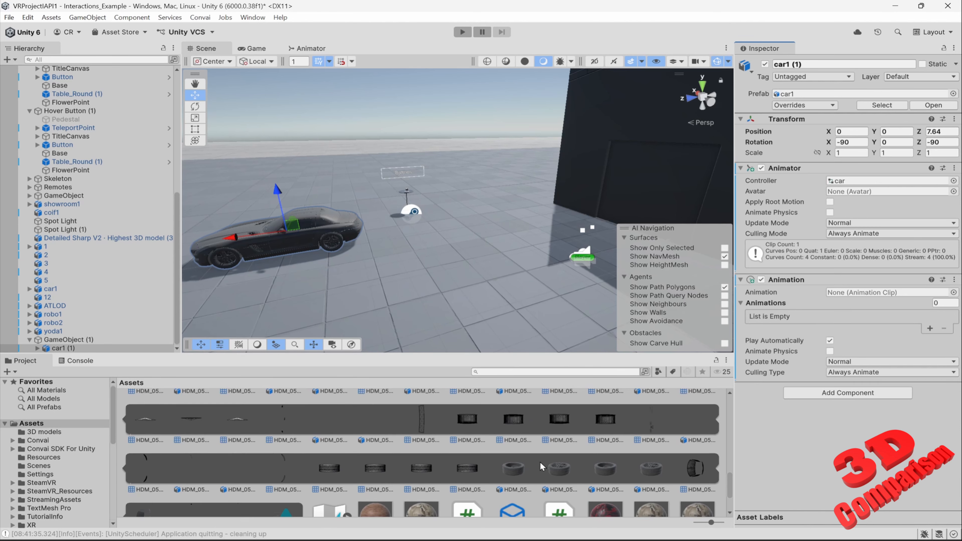
click(929, 328)
click(930, 328)
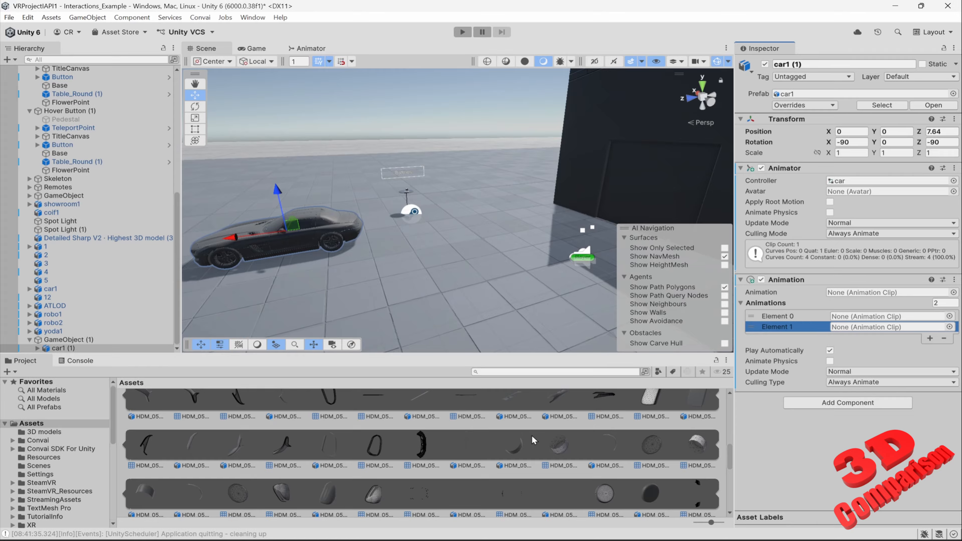
scroll(532, 440, down, 6)
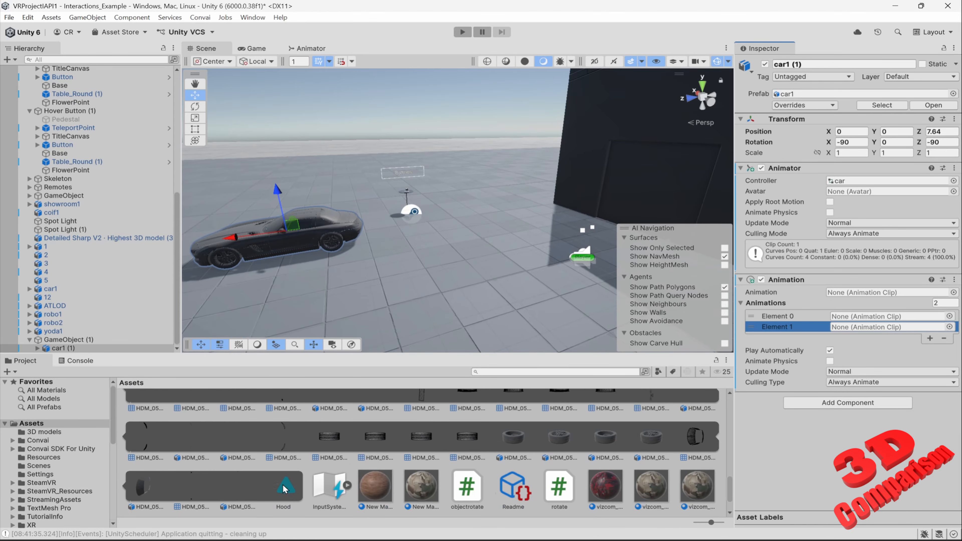
drag(284, 489, 853, 333)
Assign the Door clip to Element 0 of the Animations list and turn off Play Automatically.
scroll(499, 445, up, 10)
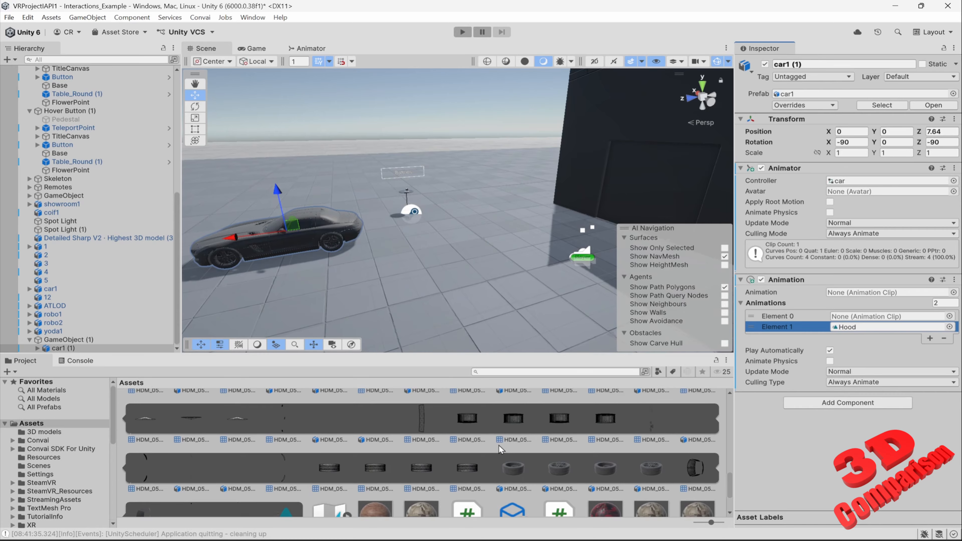
scroll(538, 455, up, 5)
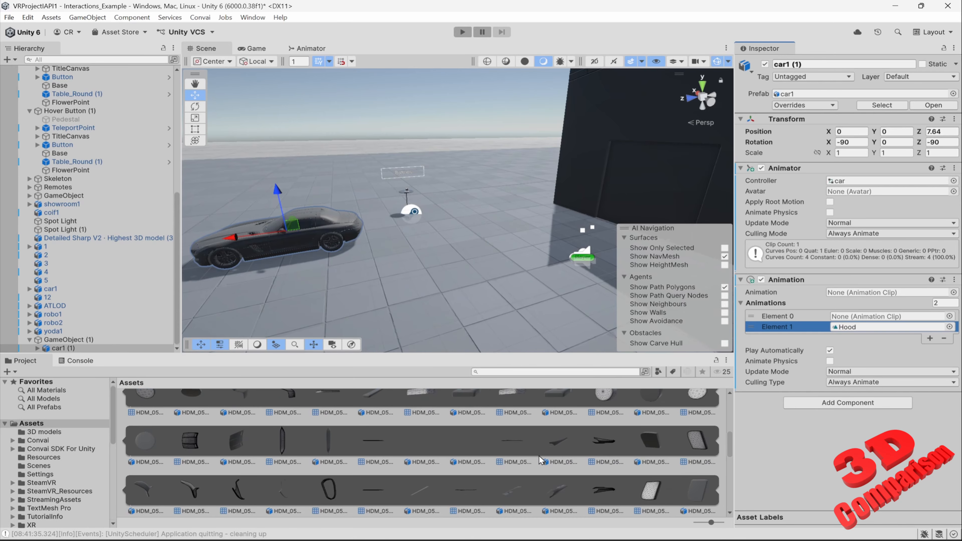
scroll(540, 453, up, 2)
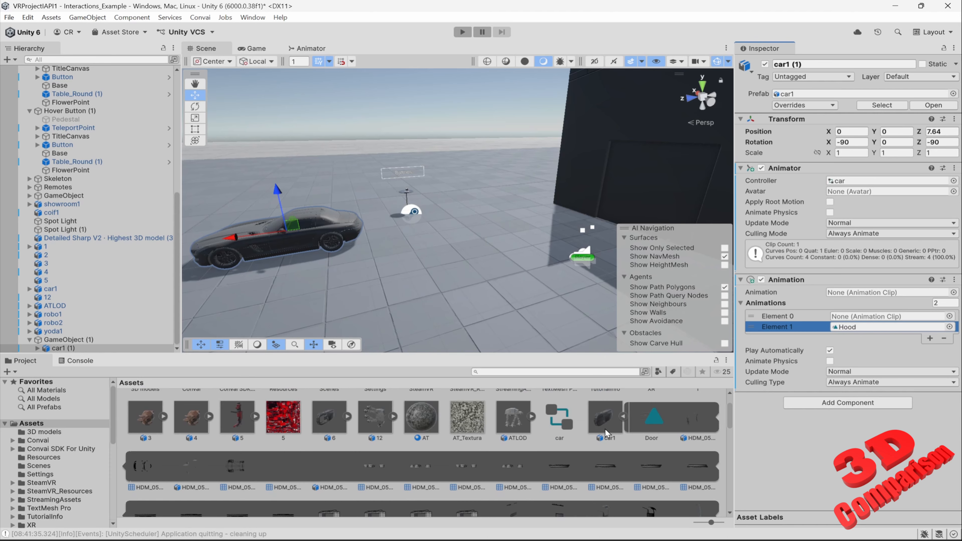
drag(649, 417, 837, 316)
click(829, 351)
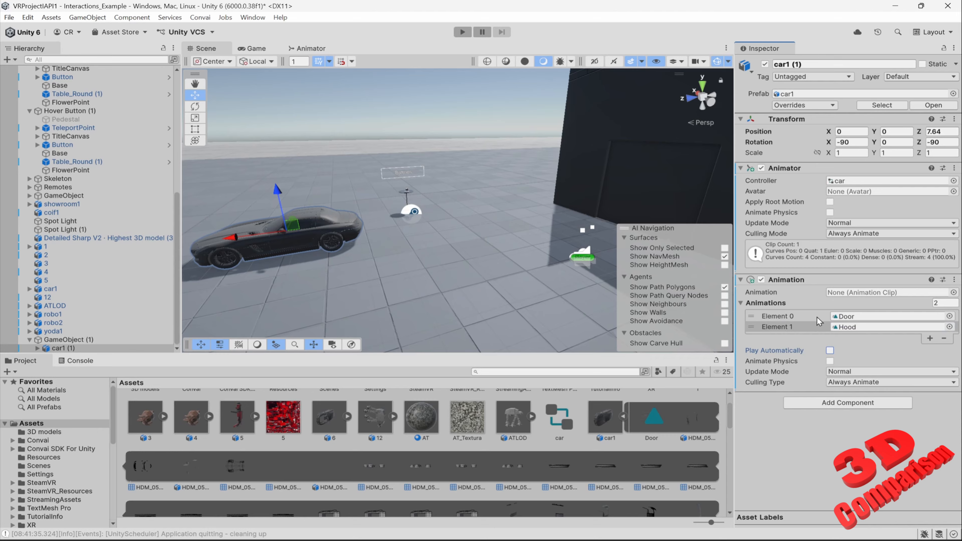
Compare the transforms of the parent GameObject (1) and its child car1 (1).
click(85, 340)
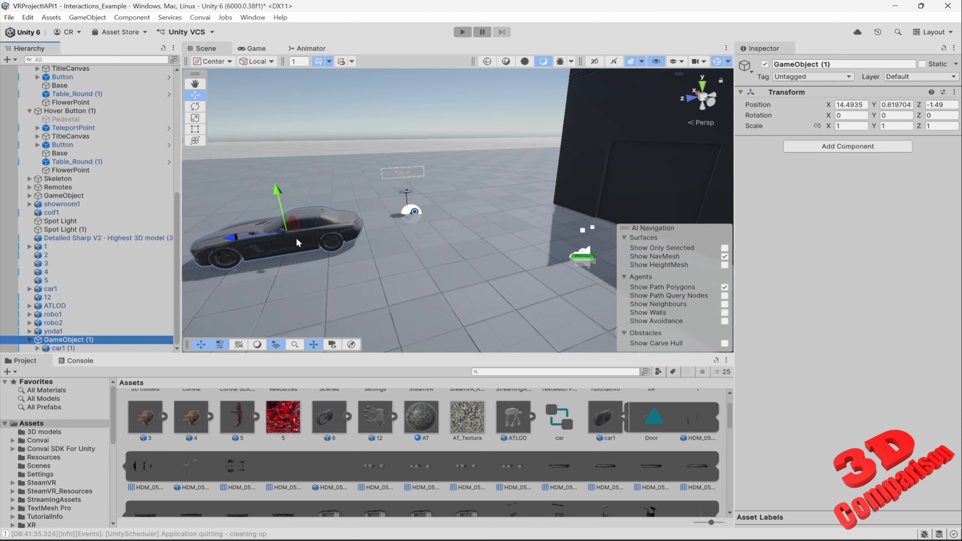
click(75, 348)
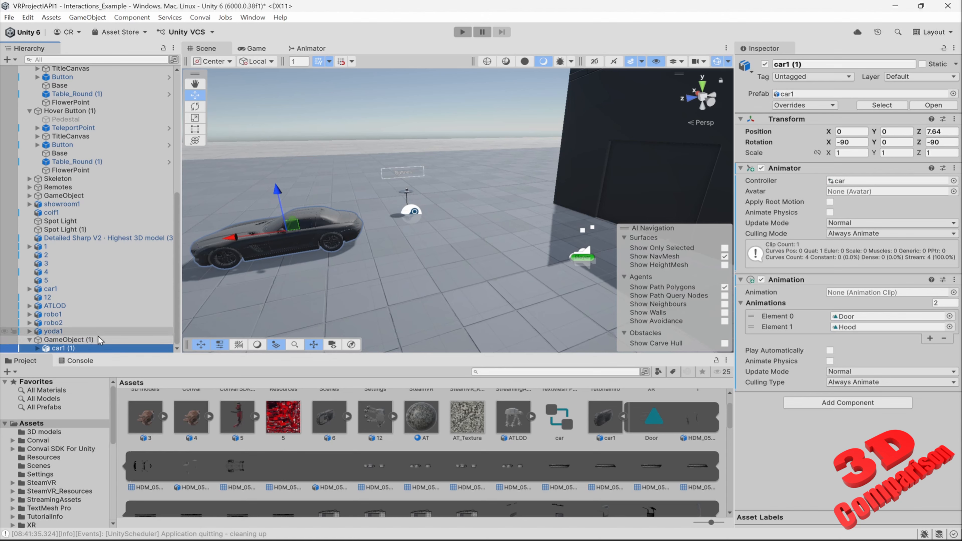
click(93, 340)
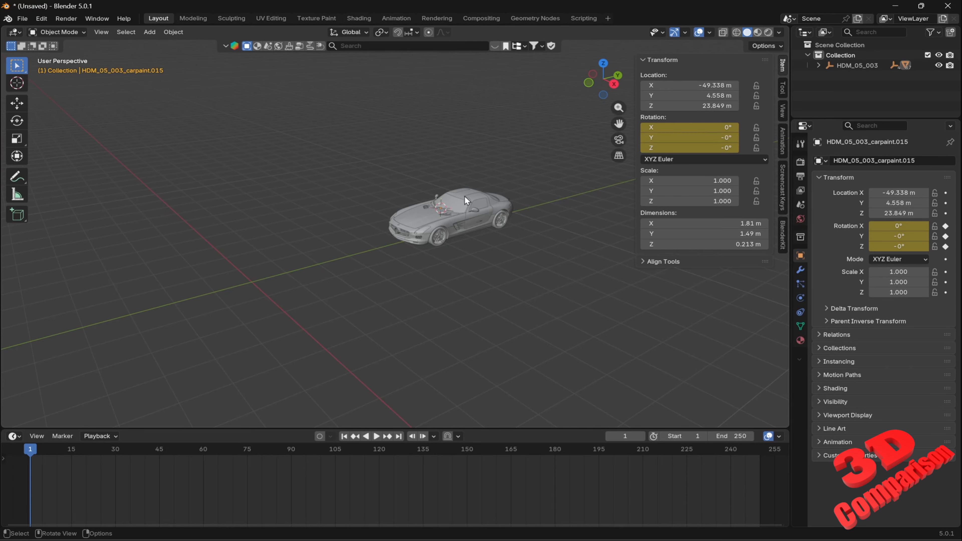
Switch to Blender and select all the car's parts to examine their placement relative to the world origin.
drag(372, 153, 527, 258)
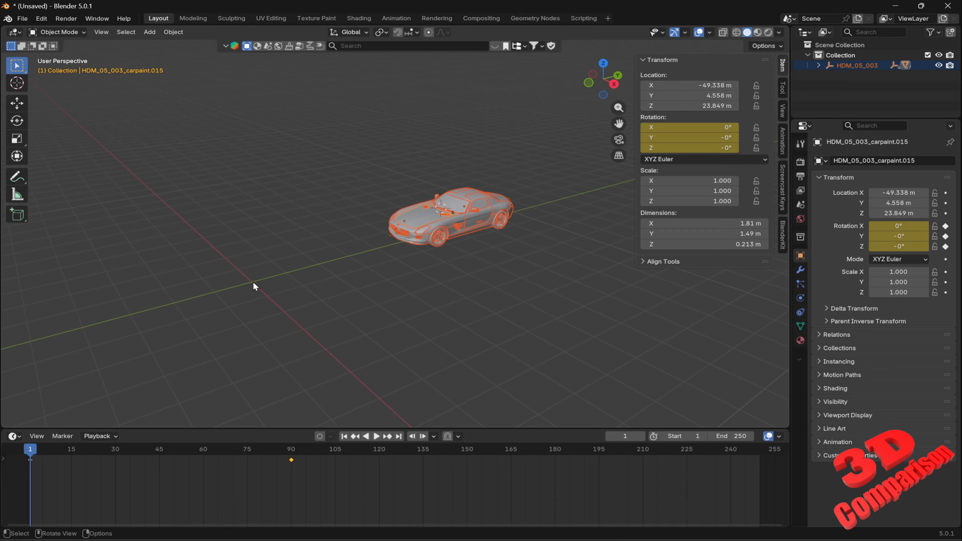
drag(376, 152, 542, 284)
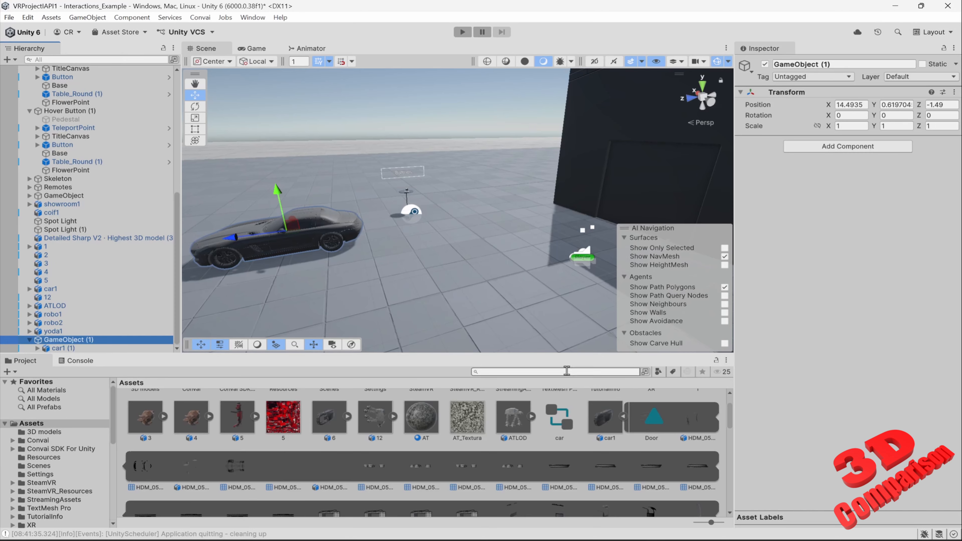
Switch back to Unity, create a cube and place it at the world origin with position 0, 0, 0.
drag(337, 252, 385, 252)
right_drag(510, 259, 559, 248)
key(w)
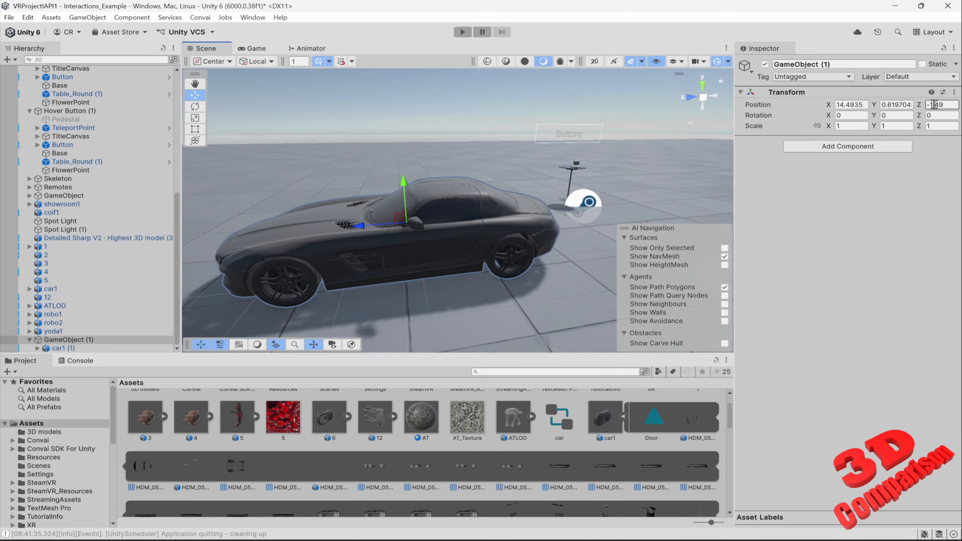
right_drag(526, 229, 759, 218)
key(w)
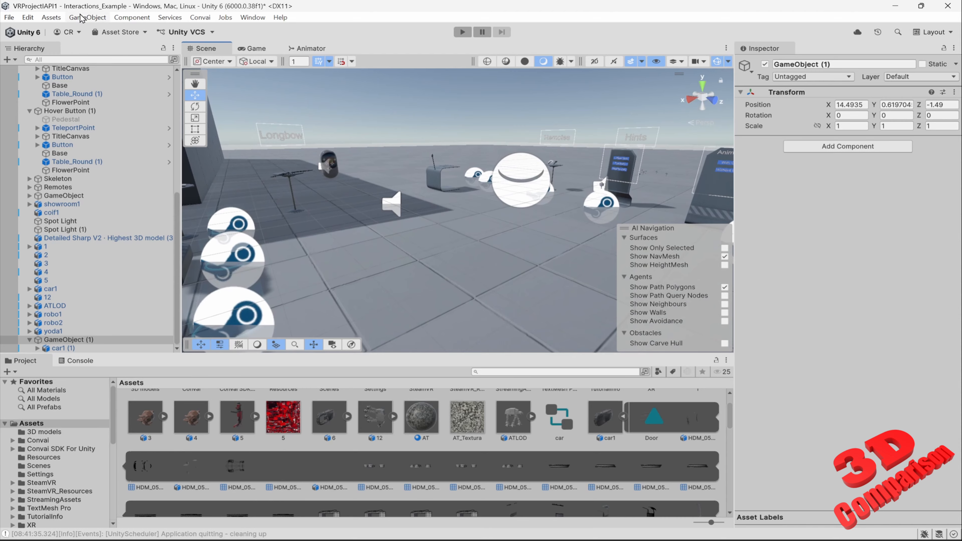
click(87, 17)
mouse_move(118, 78)
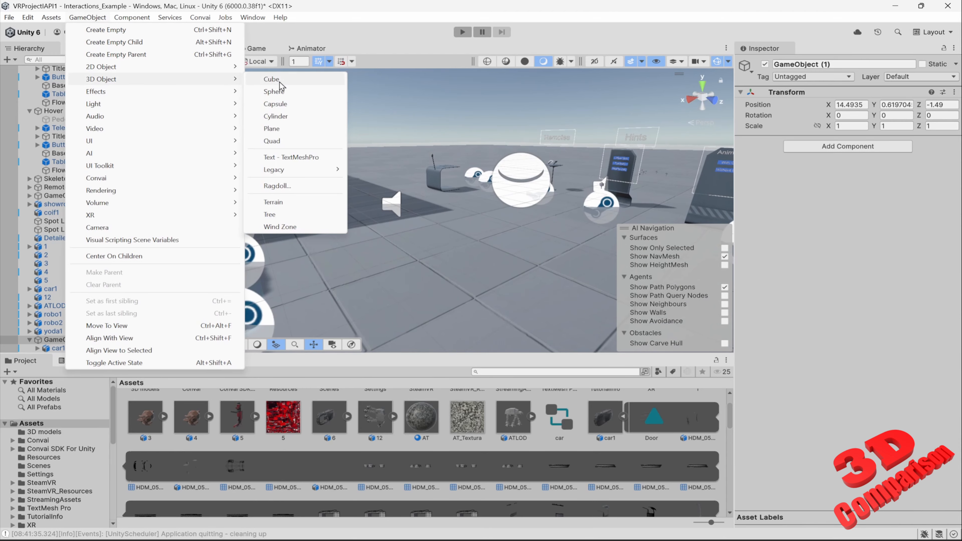
click(265, 80)
click(844, 104)
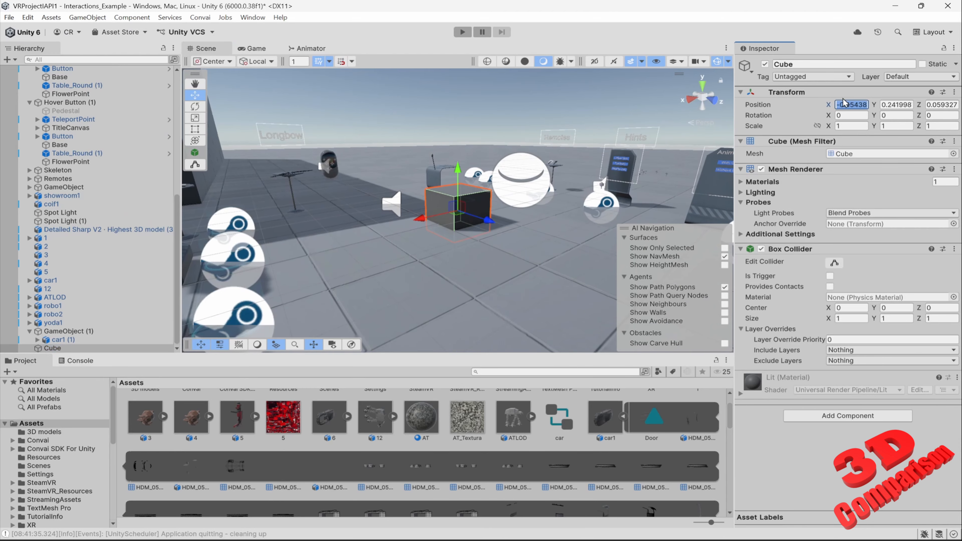
text(0)
key(Tab)
text(0)
key(Tab)
text(0)
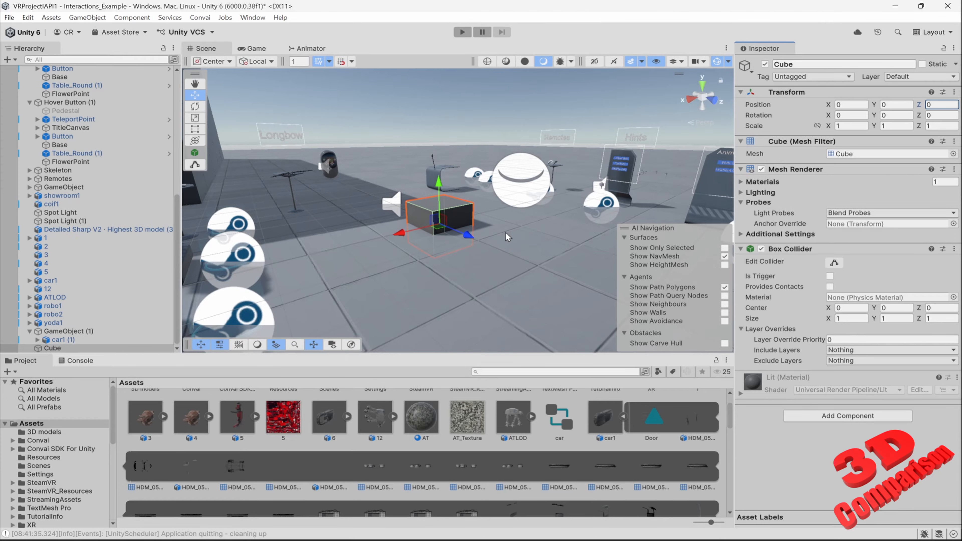
alt+drag(508, 236, 489, 240)
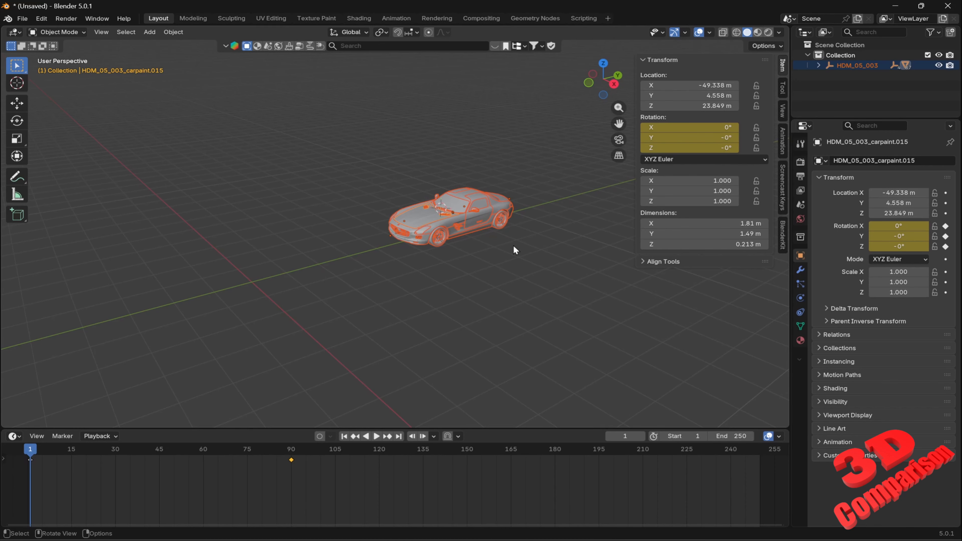
Switch to Blender and clear the car's selection to examine its offset from the world origin.
click(276, 278)
drag(240, 259, 265, 302)
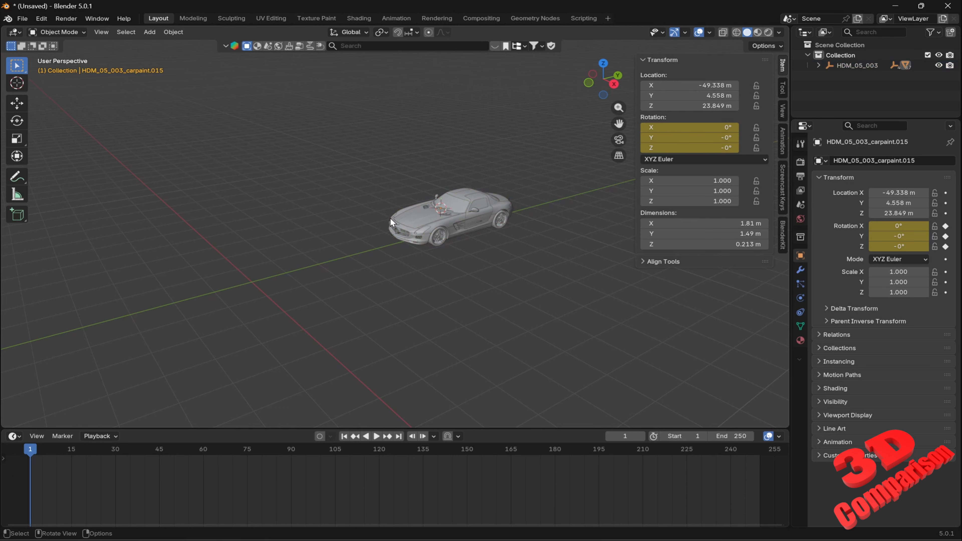